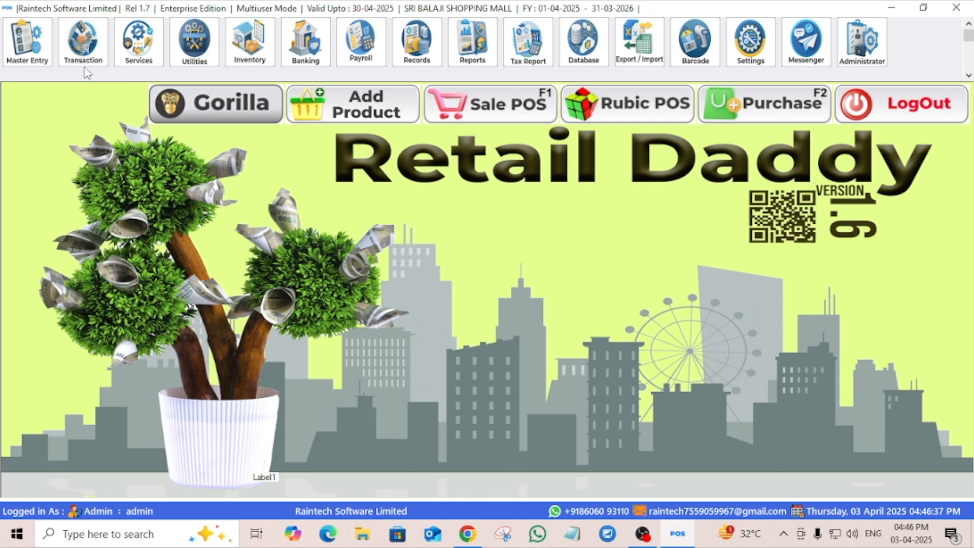
# - Open a new purchase order and pick the supplier from Goa in the list of suppliers
pyautogui.click(83, 43)
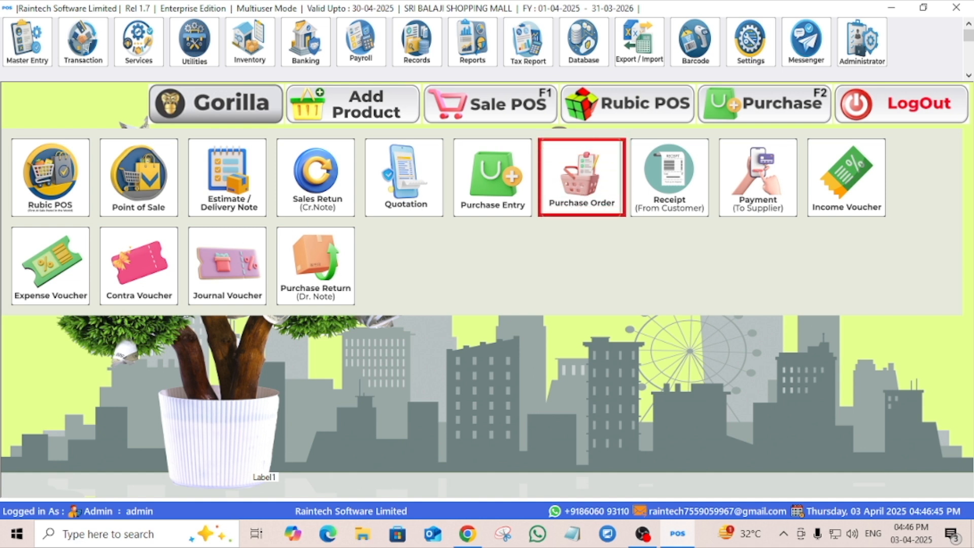
pyautogui.click(583, 168)
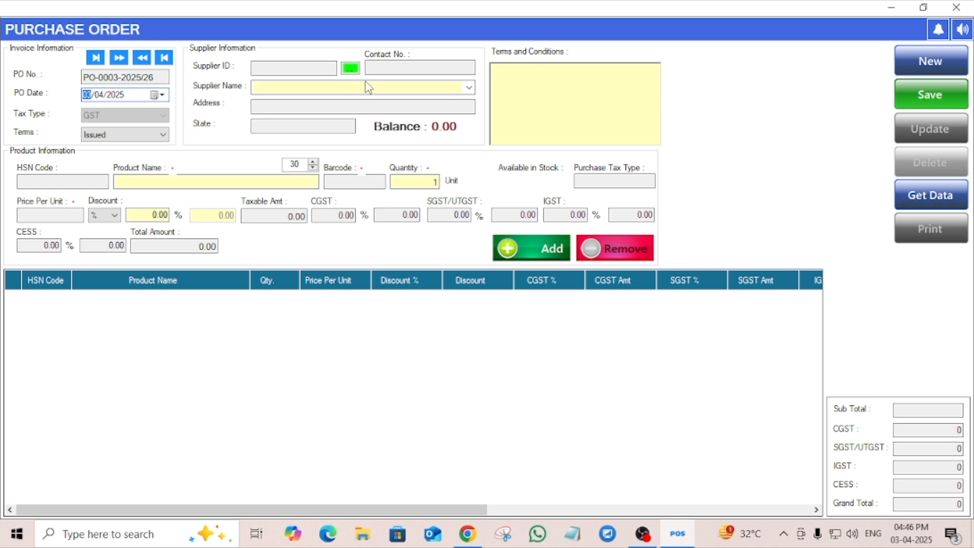
pyautogui.click(349, 67)
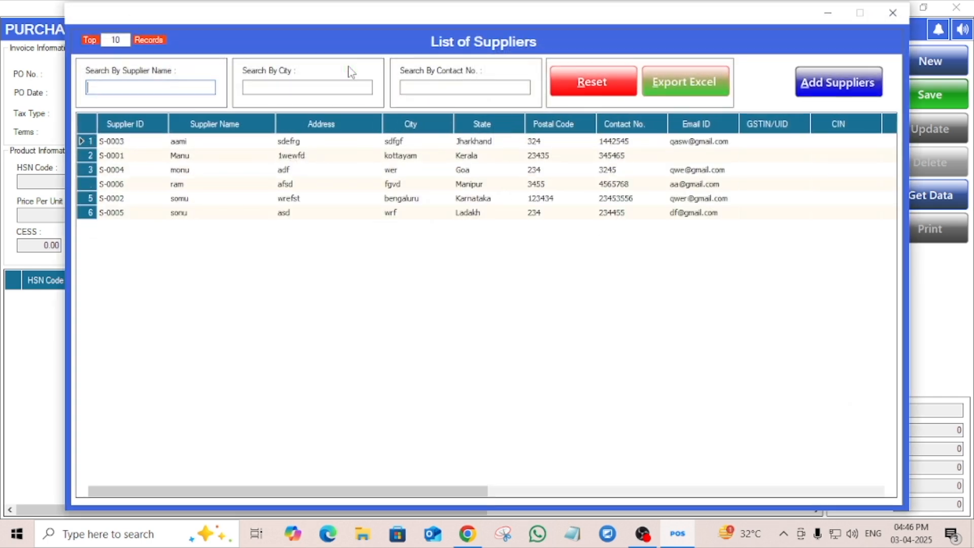
pyautogui.doubleClick(184, 170)
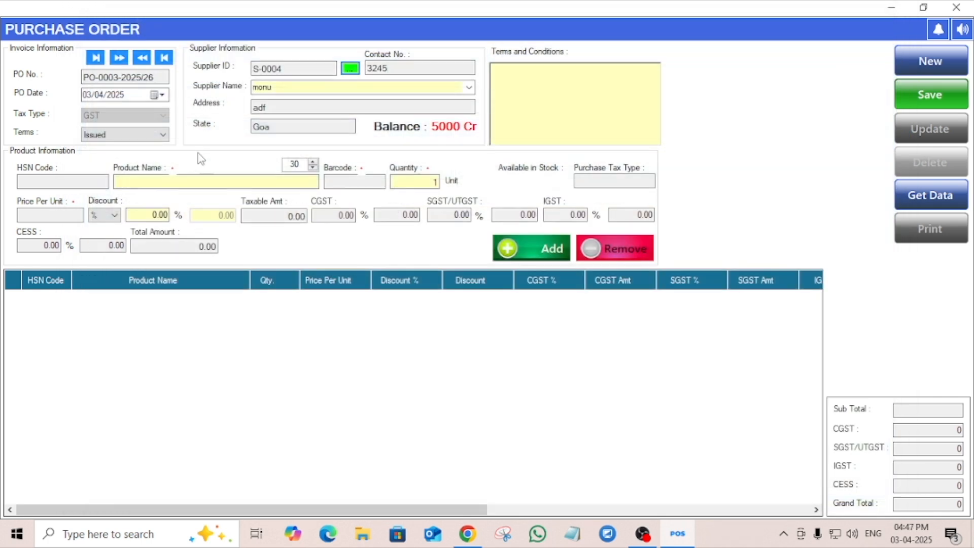
# - Add one LA FRESH GEL and one MARS CHOCLATE to the purchase order's product lines
pyautogui.click(243, 182)
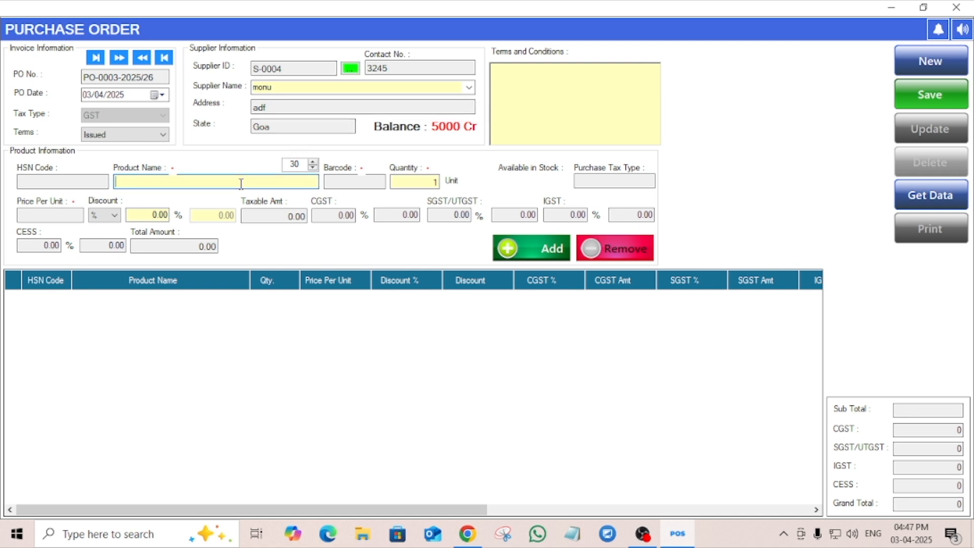
pyautogui.write('l')
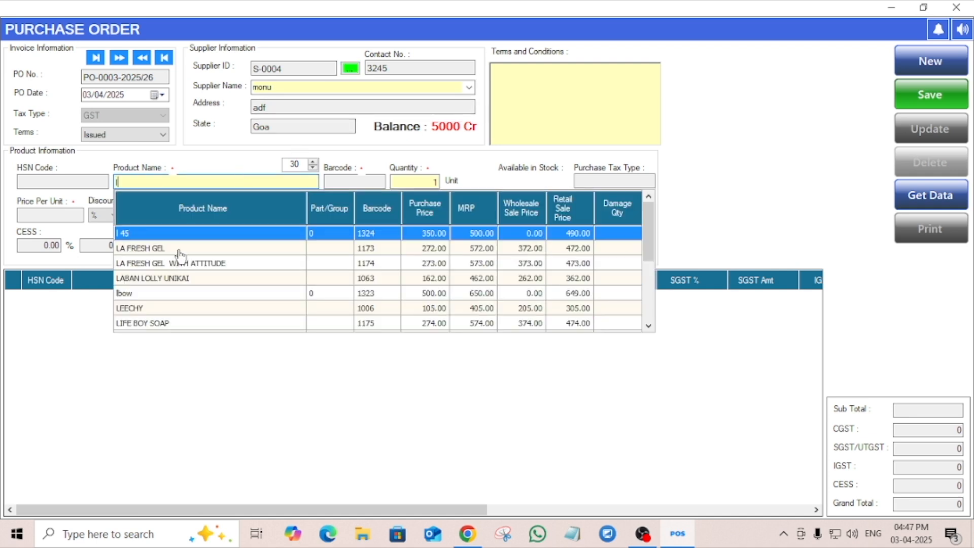
pyautogui.click(181, 249)
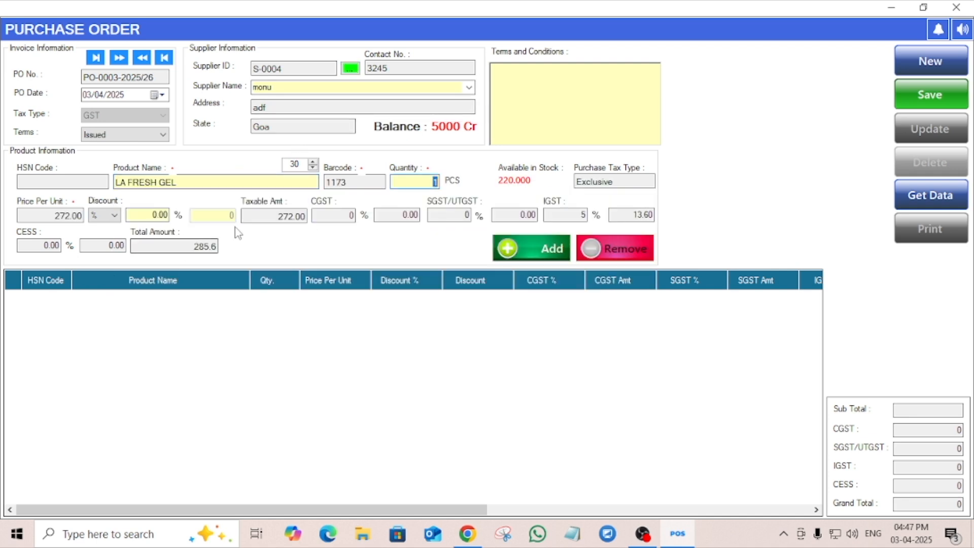
pyautogui.click(543, 250)
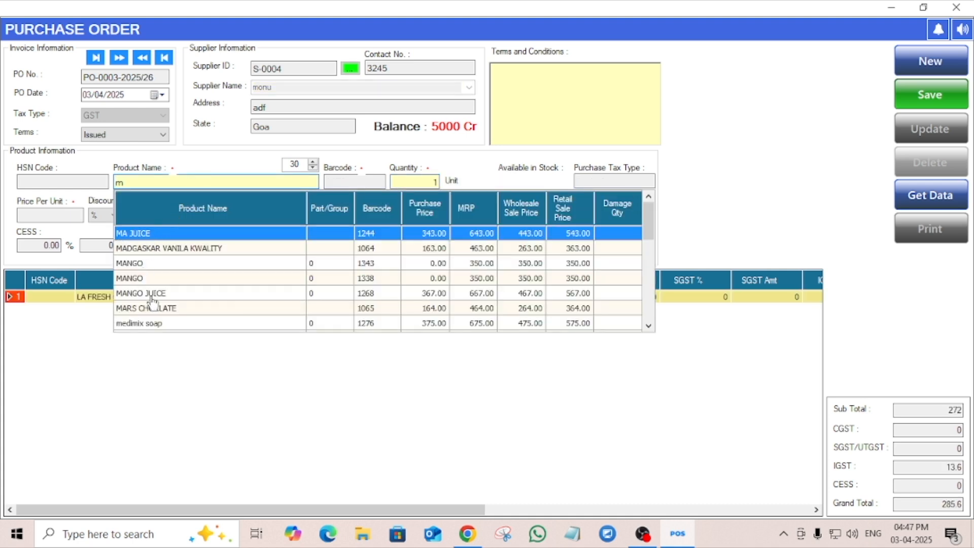
pyautogui.click(168, 310)
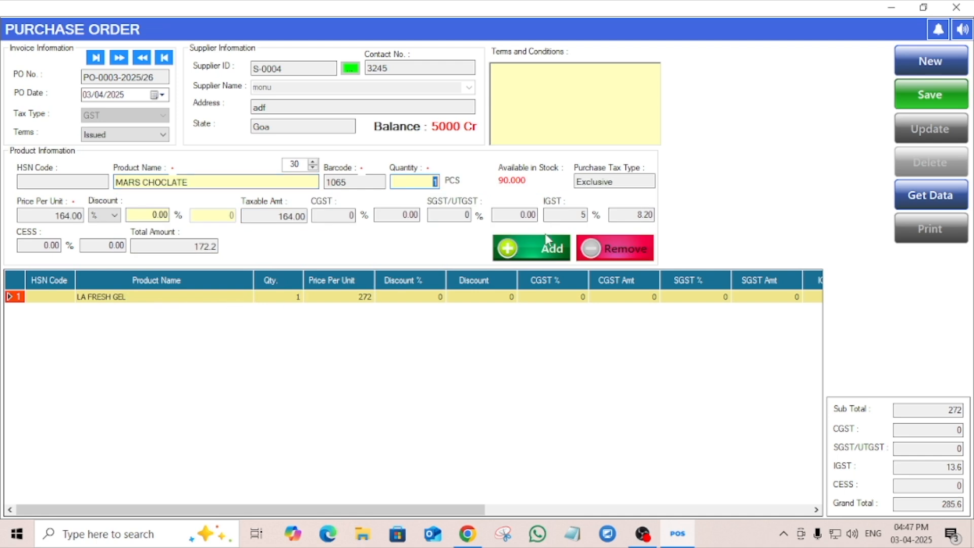
pyautogui.press('Return')
# - Add one RAMBA LUCA BOSSI and one SABAYA PERFUME 6ML to the purchase order
pyautogui.write('r')
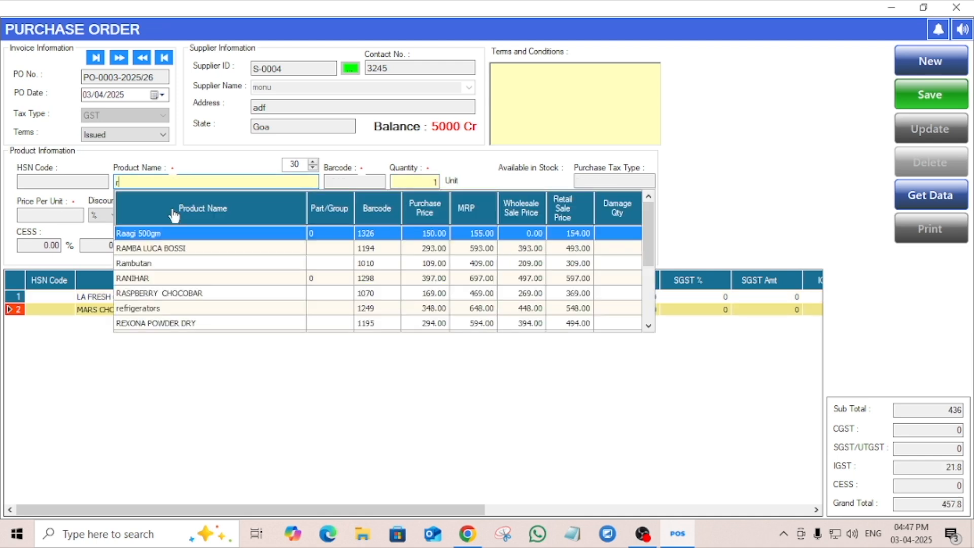
pyautogui.click(154, 252)
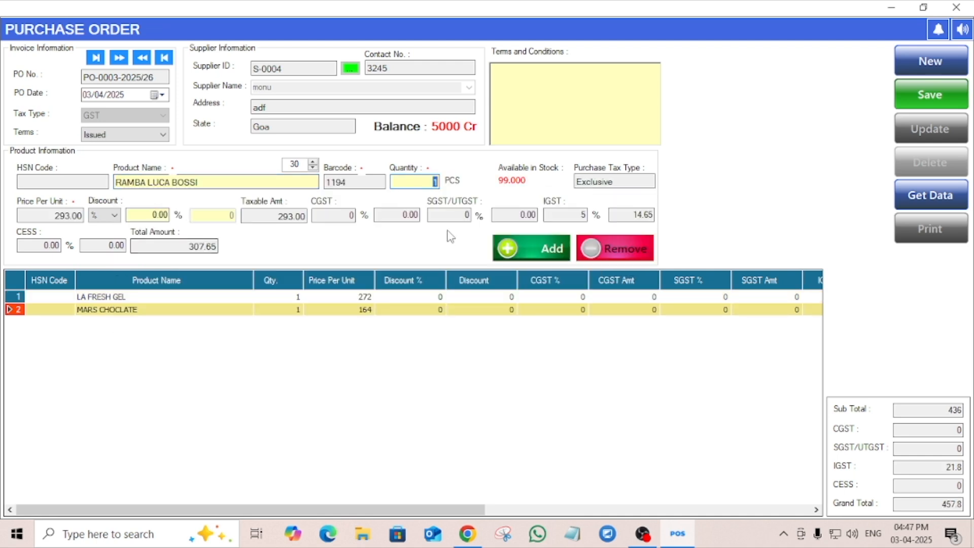
pyautogui.click(530, 248)
pyautogui.write('s')
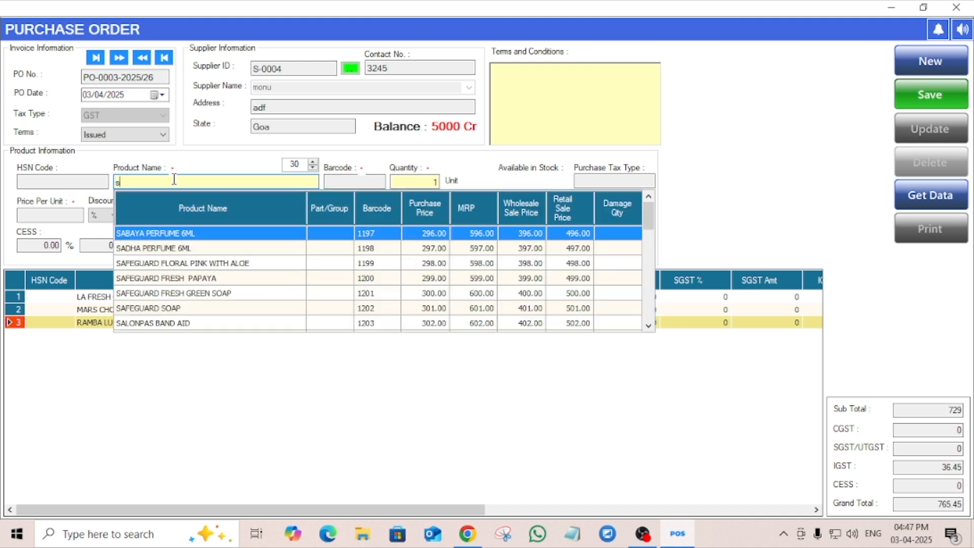
pyautogui.click(180, 232)
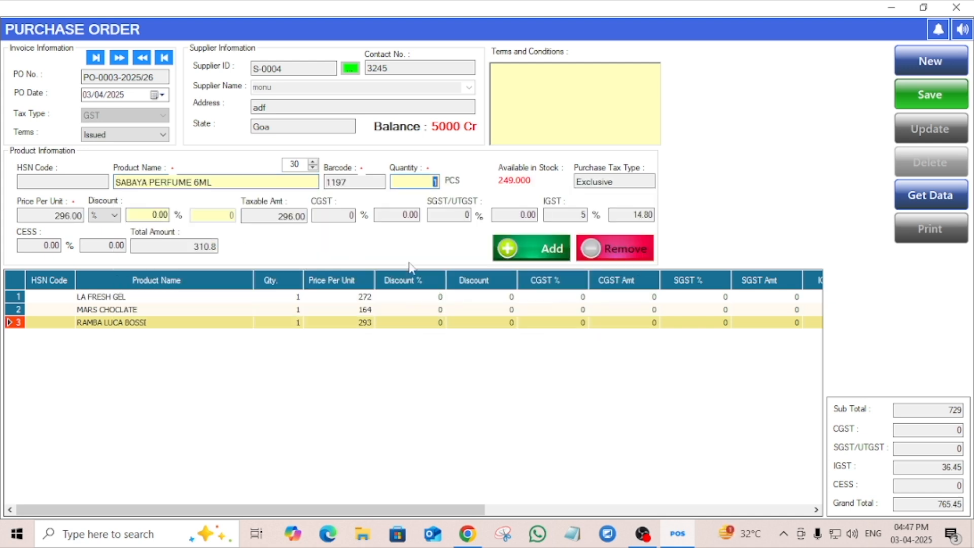
pyautogui.click(537, 252)
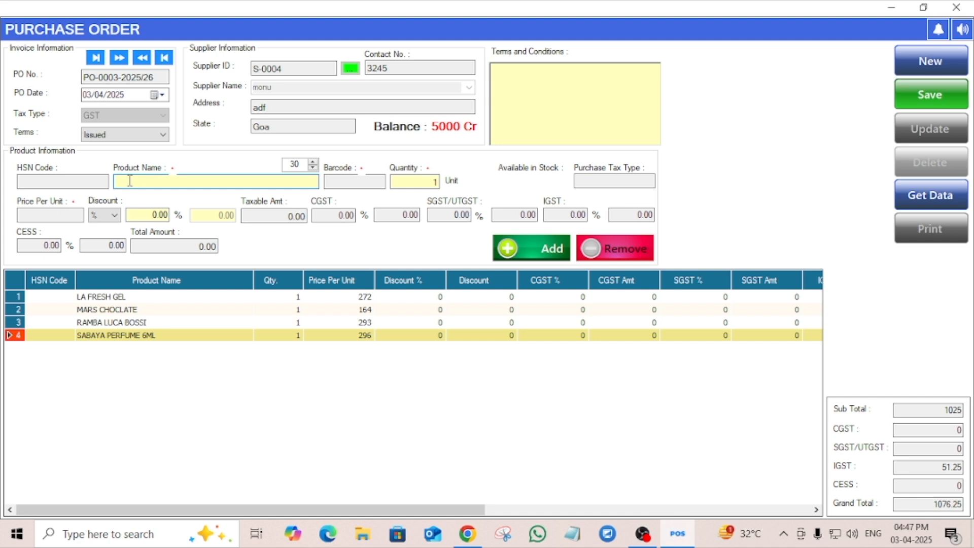
# - Add one QUANTA ALMOND ICE CREAM to the purchase order
pyautogui.write('q')
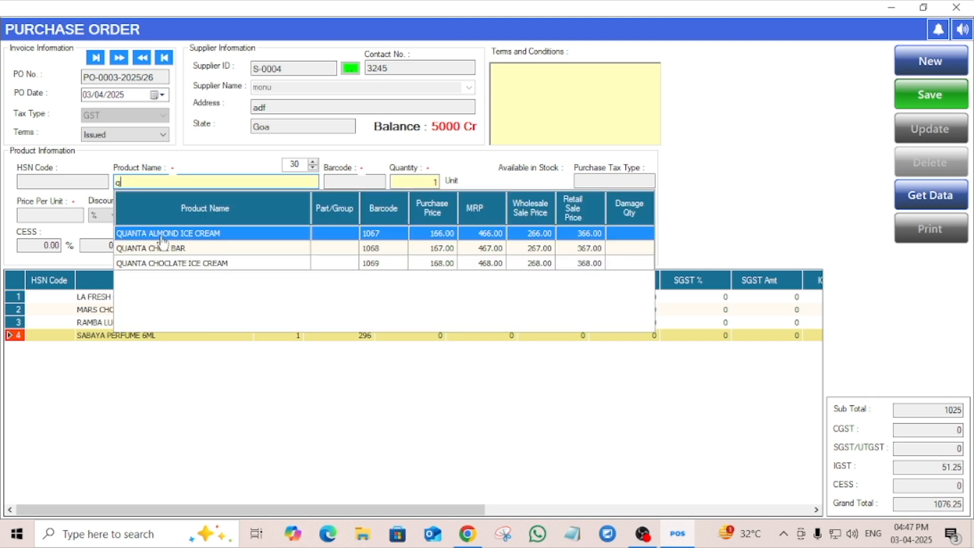
pyautogui.click(162, 234)
pyautogui.click(532, 250)
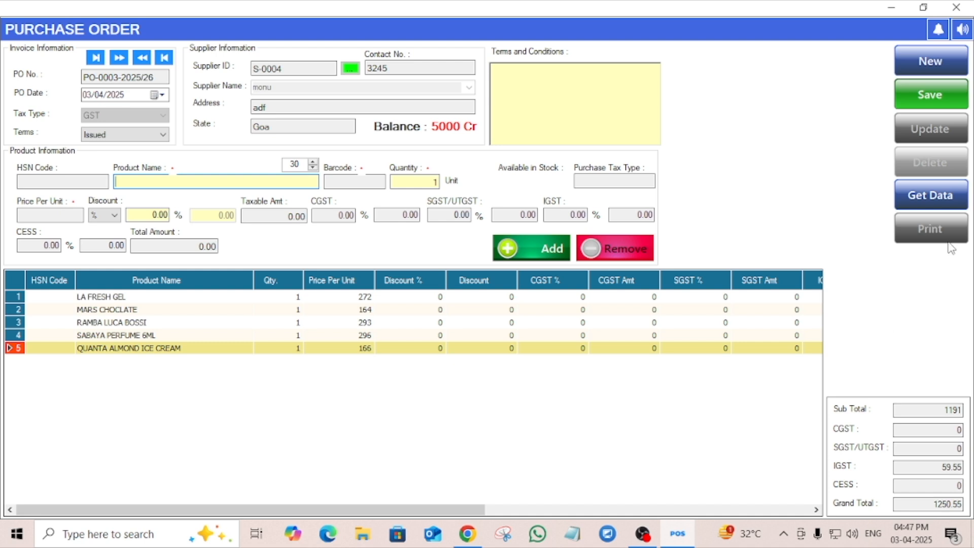
# - Save the purchase order and close its form
pyautogui.click(927, 94)
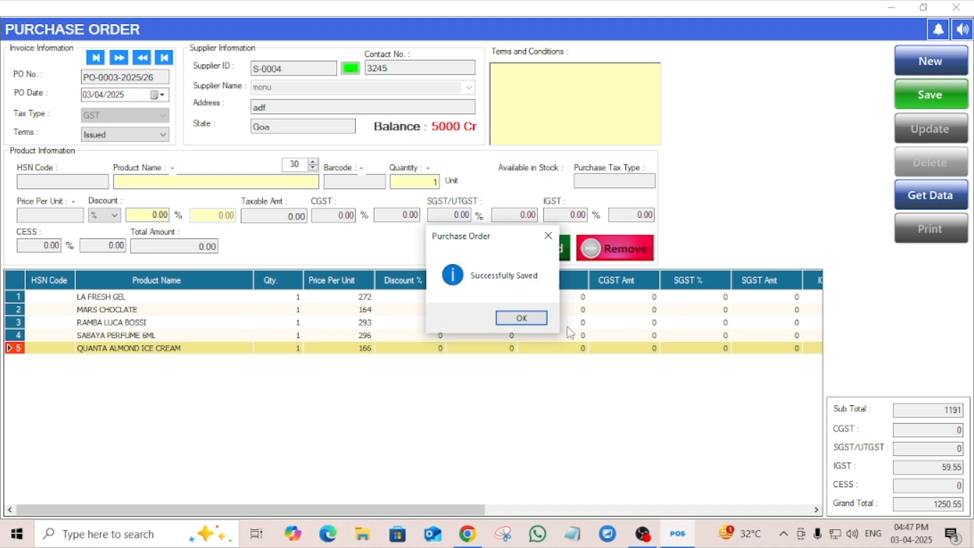
pyautogui.click(522, 318)
pyautogui.click(955, 7)
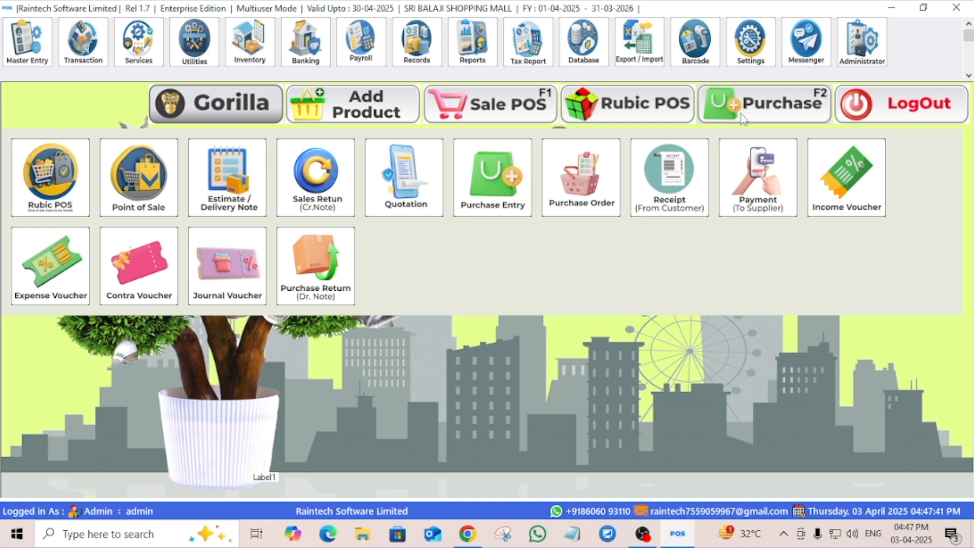
# - Start a purchase GST invoice and look up the newest order in the Purchase Order Register
pyautogui.click(770, 104)
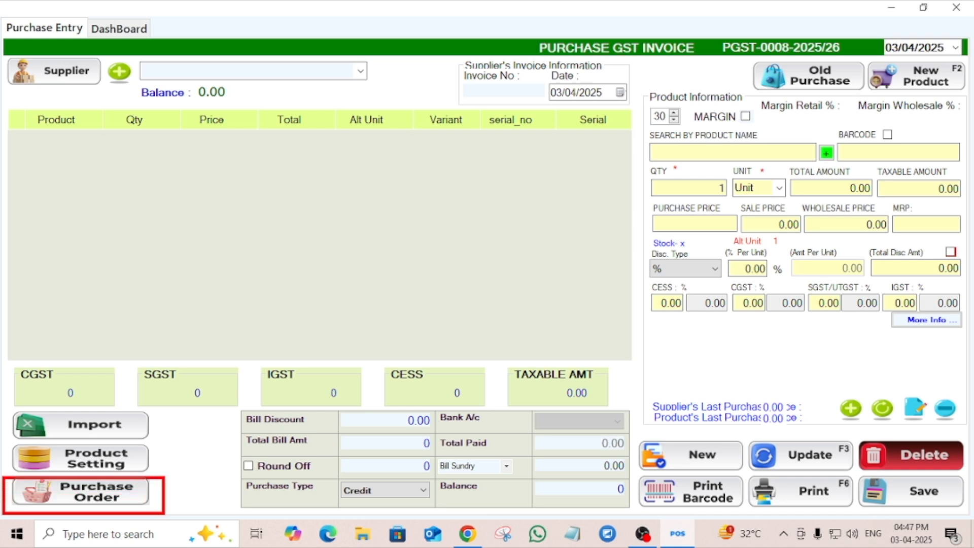
pyautogui.click(107, 494)
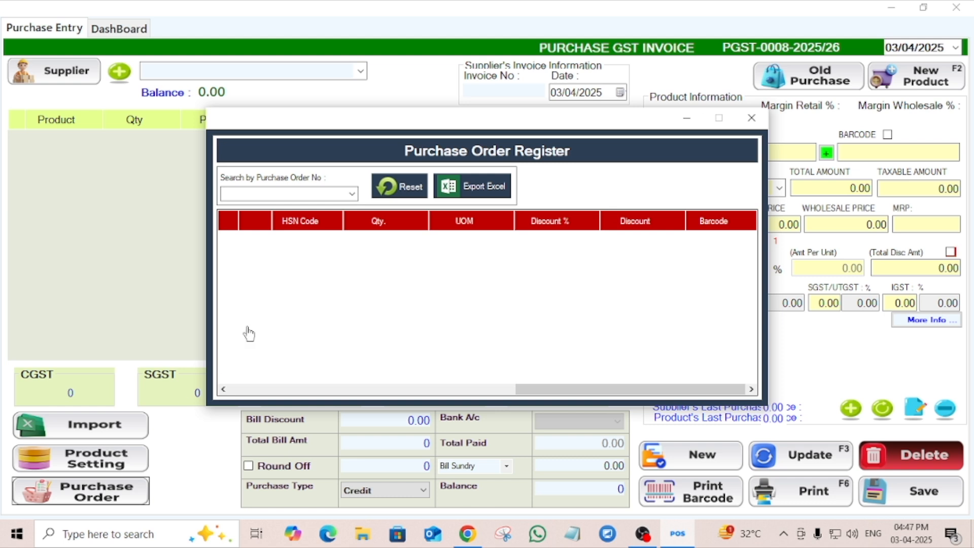
pyautogui.click(355, 195)
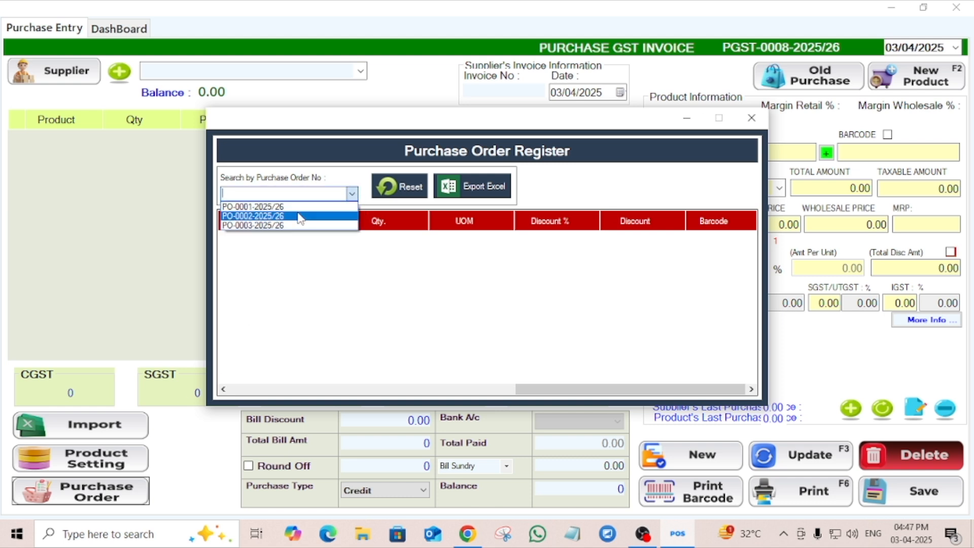
pyautogui.click(290, 226)
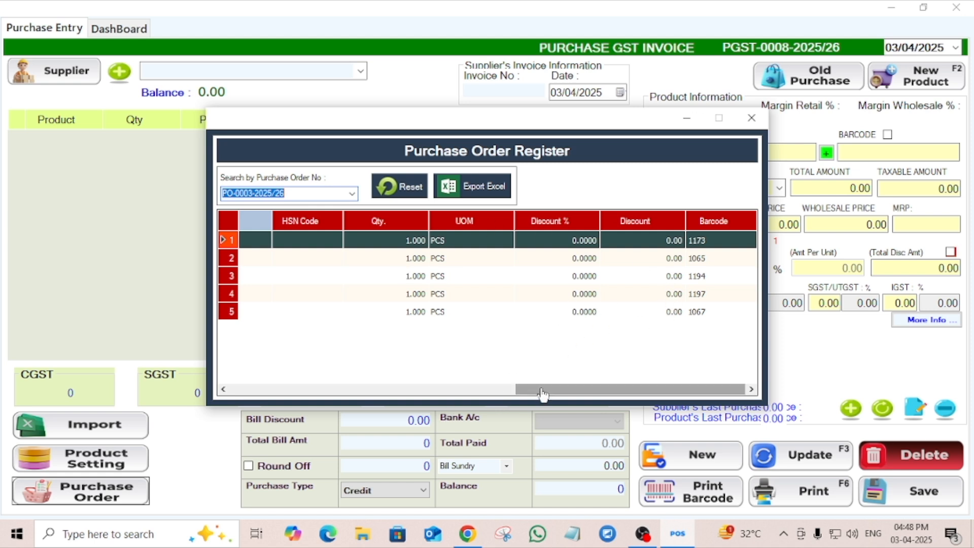
pyautogui.moveTo(542, 396); pyautogui.dragTo(253, 398)
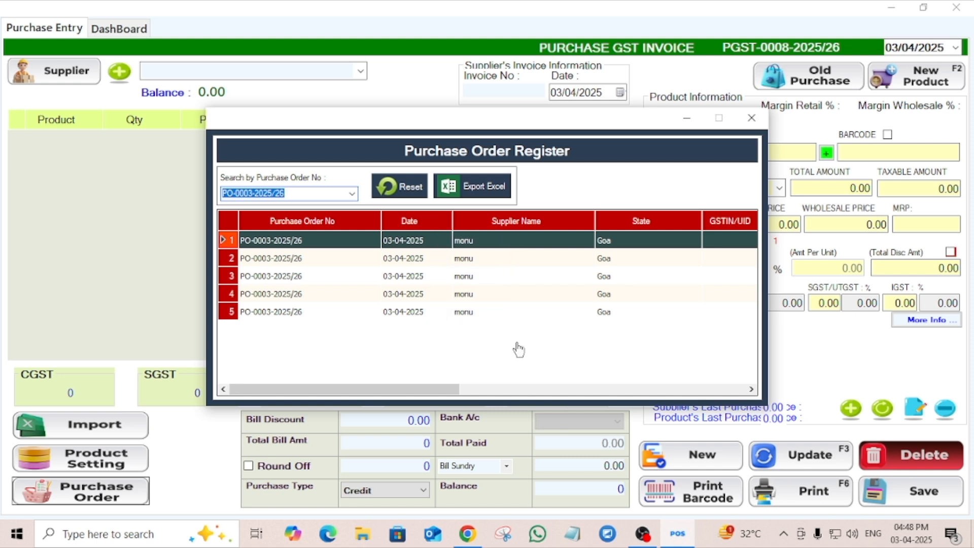
# - Transfer all five product lines of the purchase order into the purchase invoice and close the register
pyautogui.doubleClick(398, 251)
pyautogui.doubleClick(406, 253)
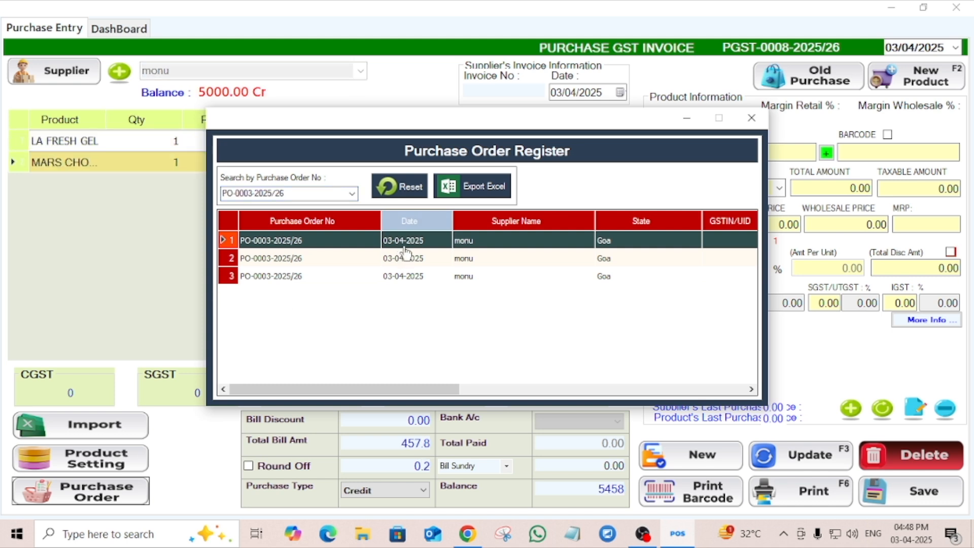
pyautogui.doubleClick(406, 252)
pyautogui.doubleClick(405, 252)
pyautogui.doubleClick(405, 252)
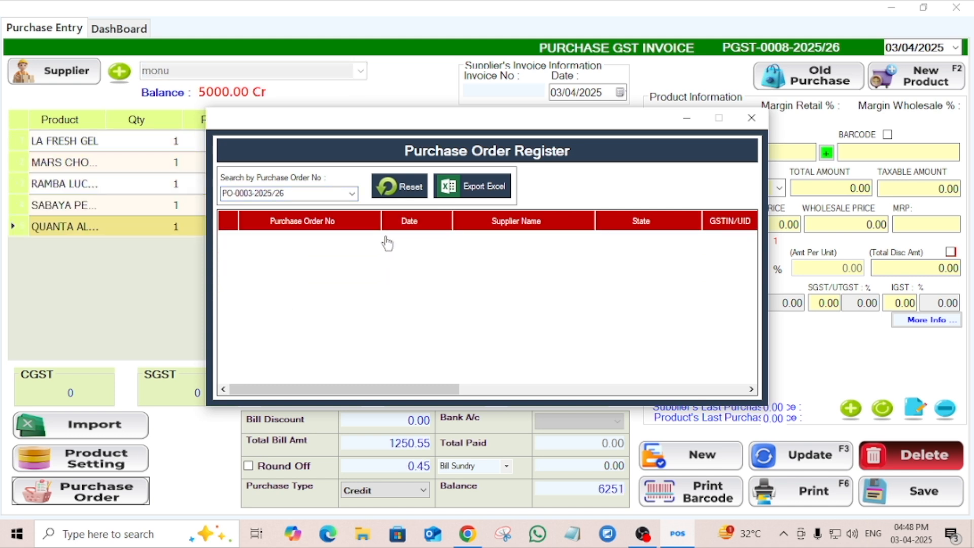
pyautogui.click(749, 120)
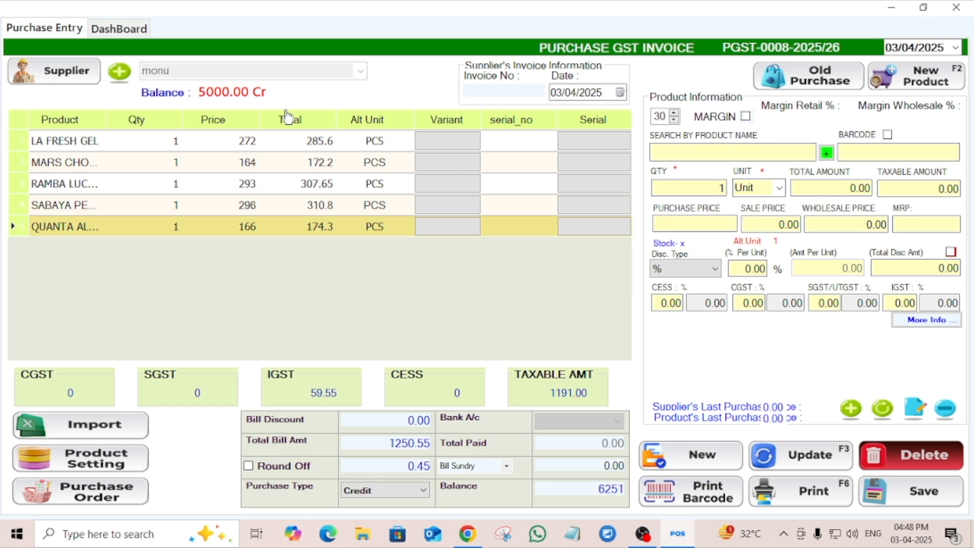
# - Set the LA FRESH GEL quantity in the purchase invoice to 15 and update its line
pyautogui.click(176, 142)
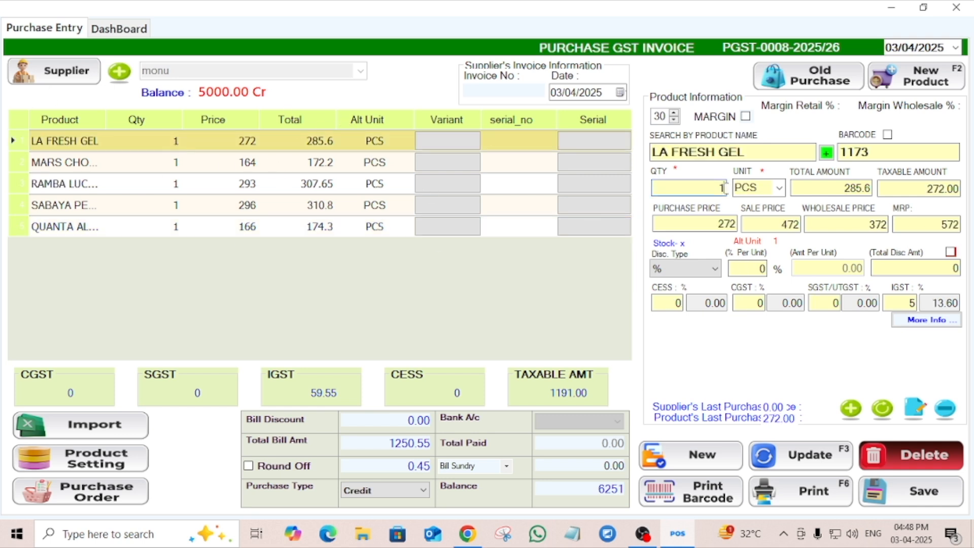
pyautogui.press('BackSpace')
pyautogui.write('15')
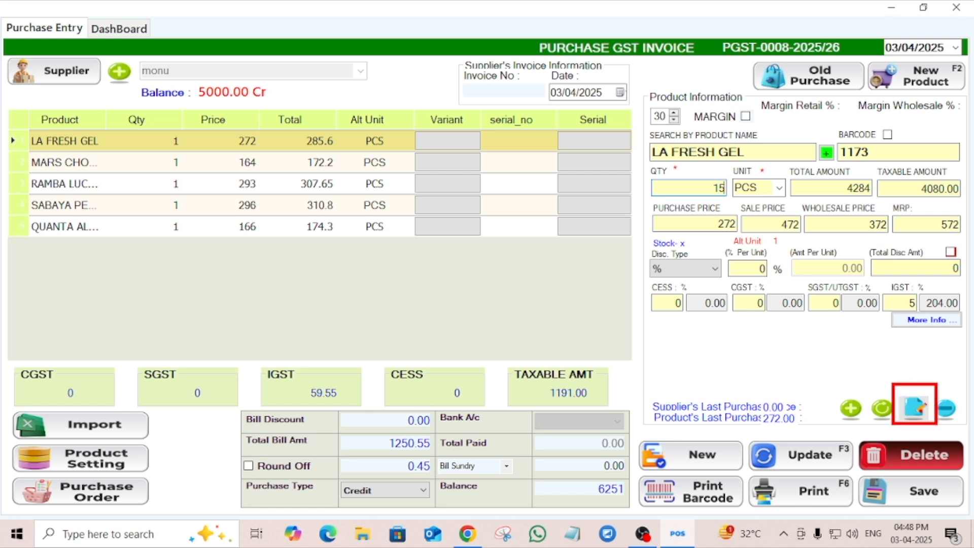
pyautogui.click(914, 406)
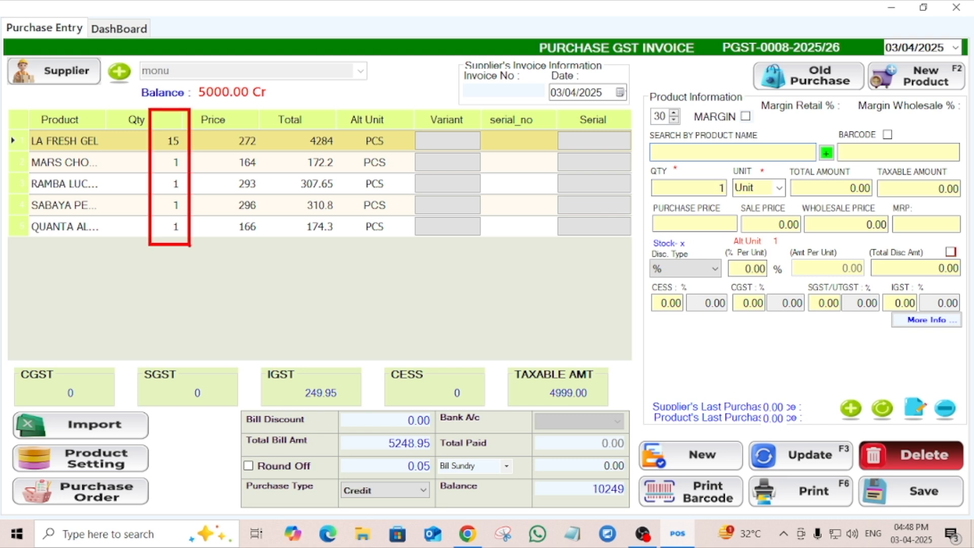
# - Set the MARS CHOCLATE quantity in the purchase invoice to 11 and update its line
pyautogui.click(161, 163)
pyautogui.click(721, 188)
pyautogui.press('BackSpace')
pyautogui.write('11')
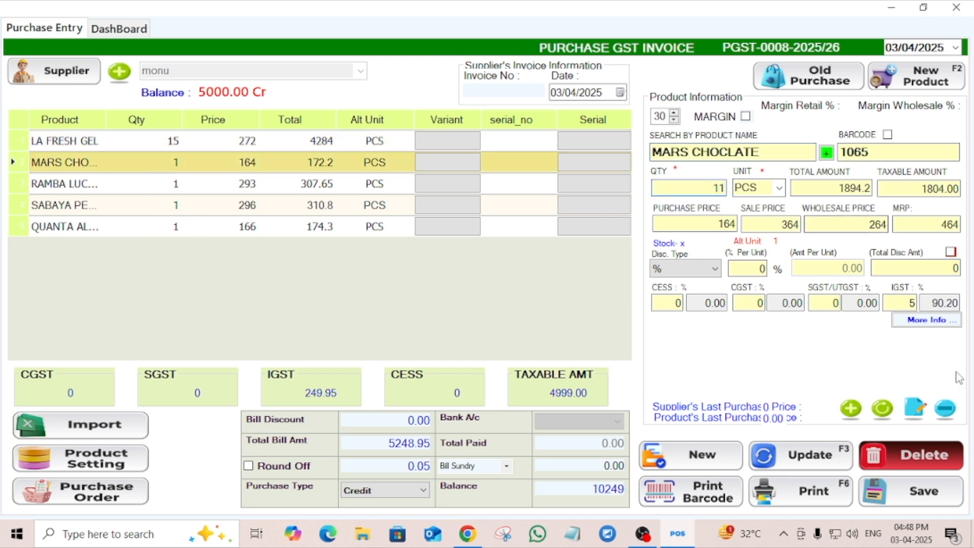
pyautogui.click(915, 409)
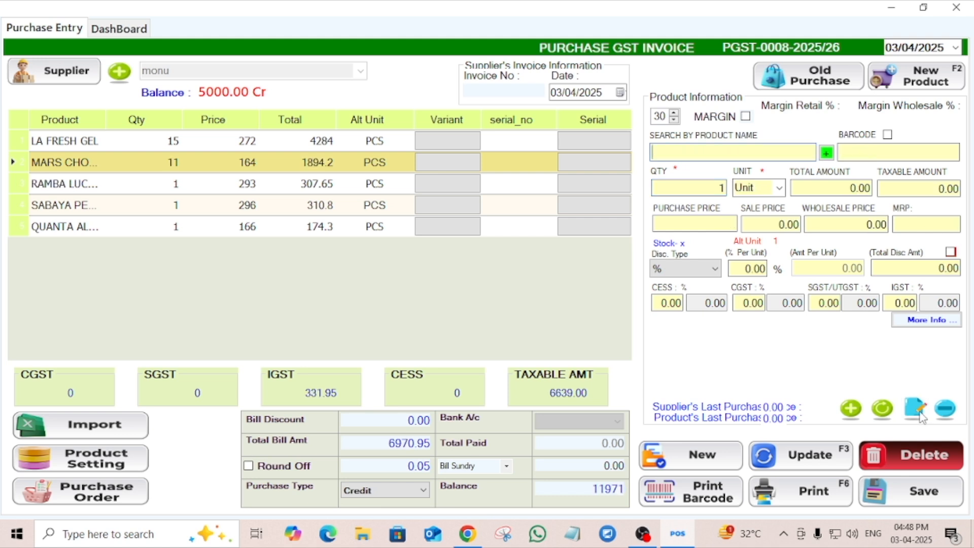
# - Set the RAMBA LUCA BOSSI quantity in the purchase invoice to 101 and update its line
pyautogui.click(168, 185)
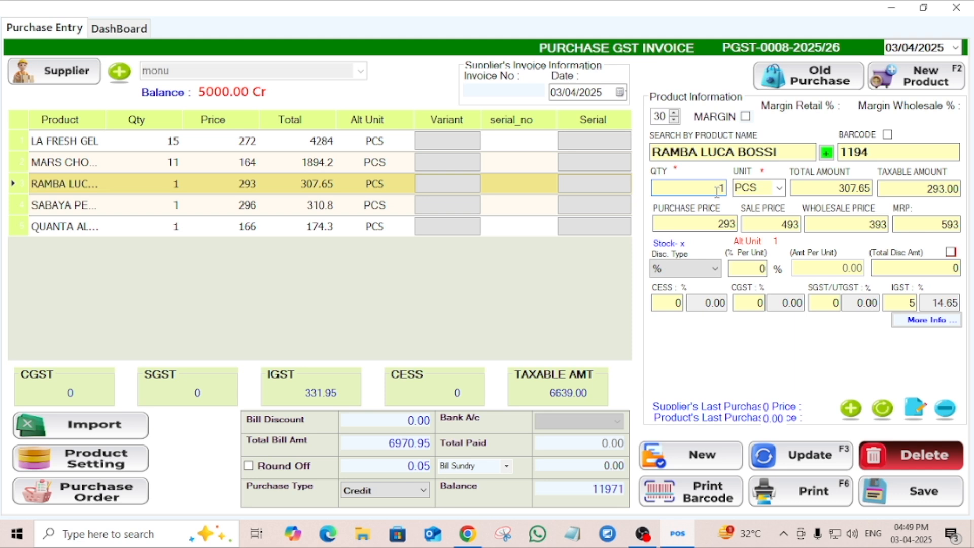
pyautogui.write('01')
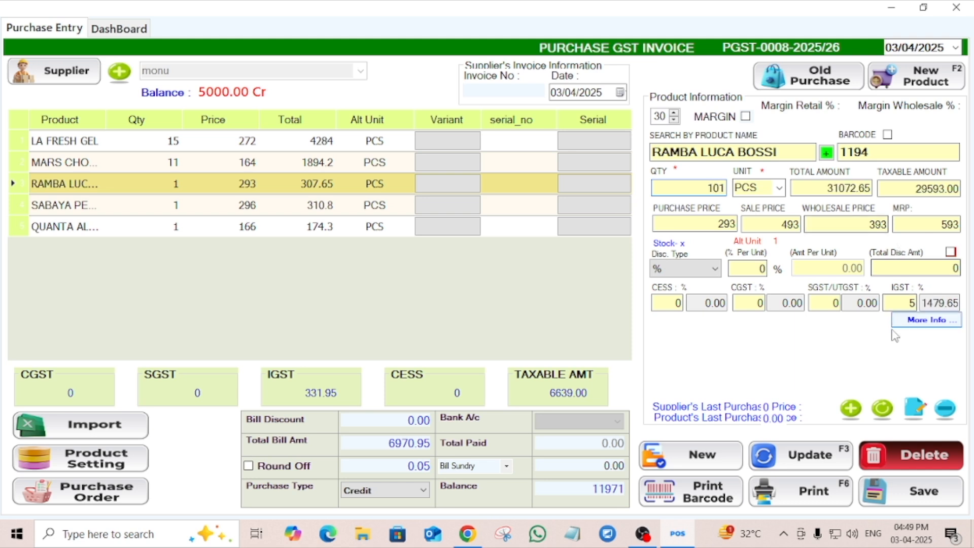
pyautogui.click(912, 414)
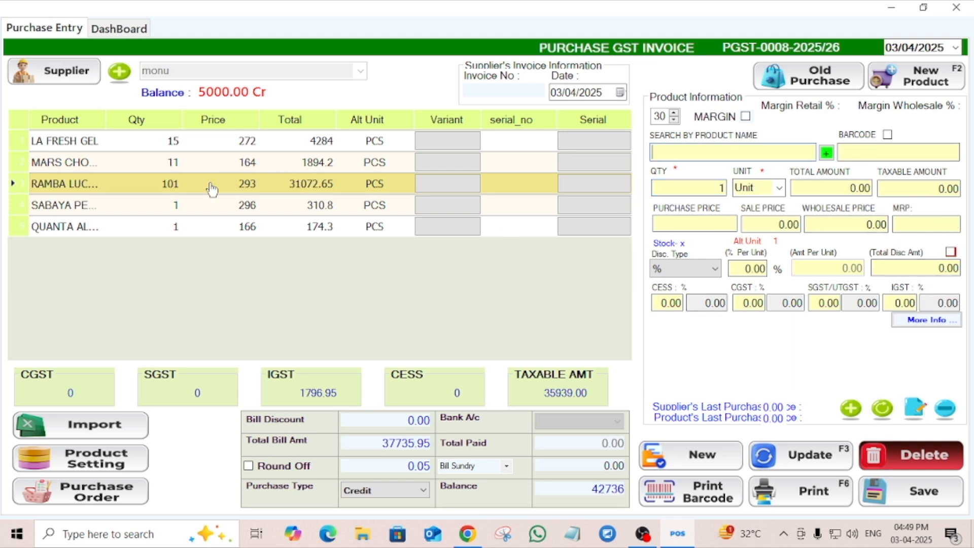
# - Set the SABAYA PERFUME 6ML quantity in the purchase invoice to 21 and update its line
pyautogui.click(166, 207)
pyautogui.click(720, 186)
pyautogui.press('BackSpace')
pyautogui.write('21')
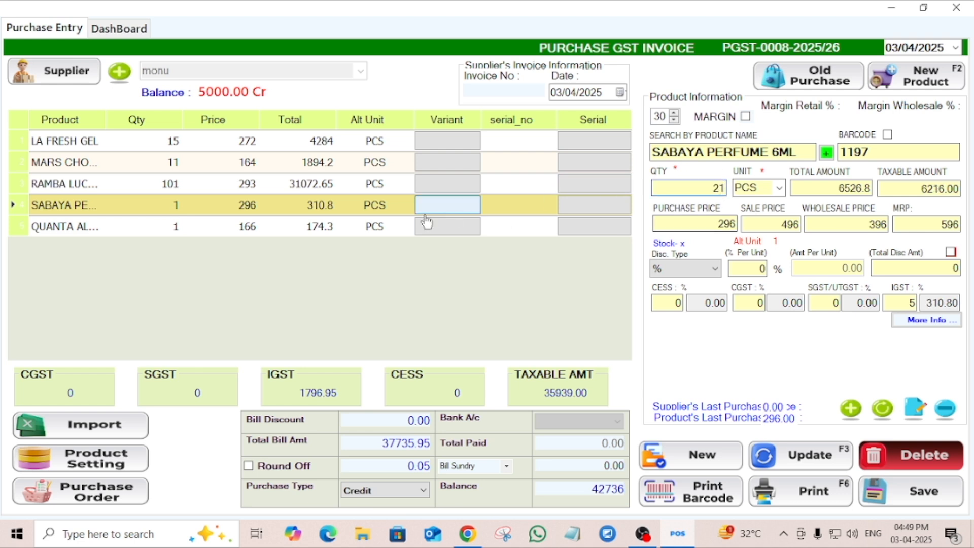
pyautogui.click(917, 411)
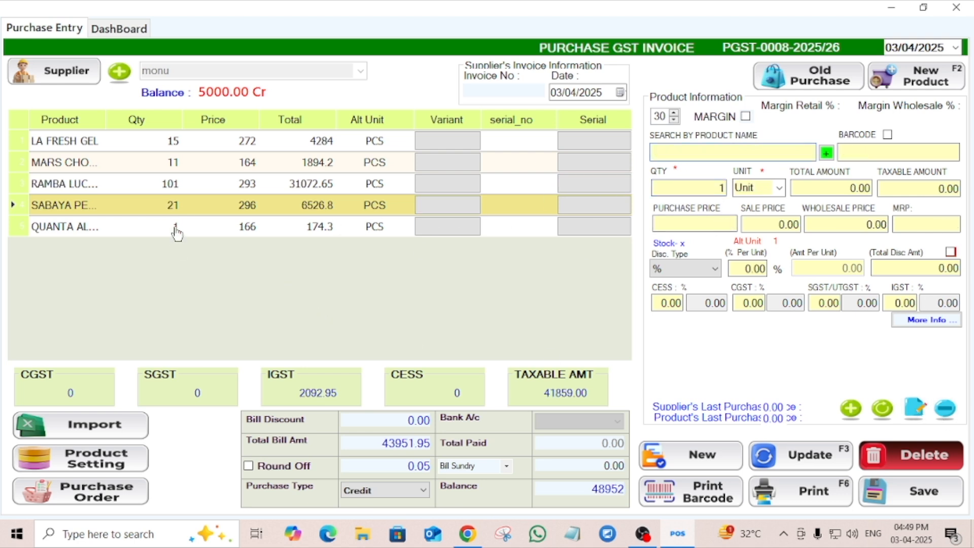
# - Set the quantity of the last product line, QUANTA AL..., to 31 and update the line
pyautogui.click(174, 228)
pyautogui.write('31')
pyautogui.click(917, 411)
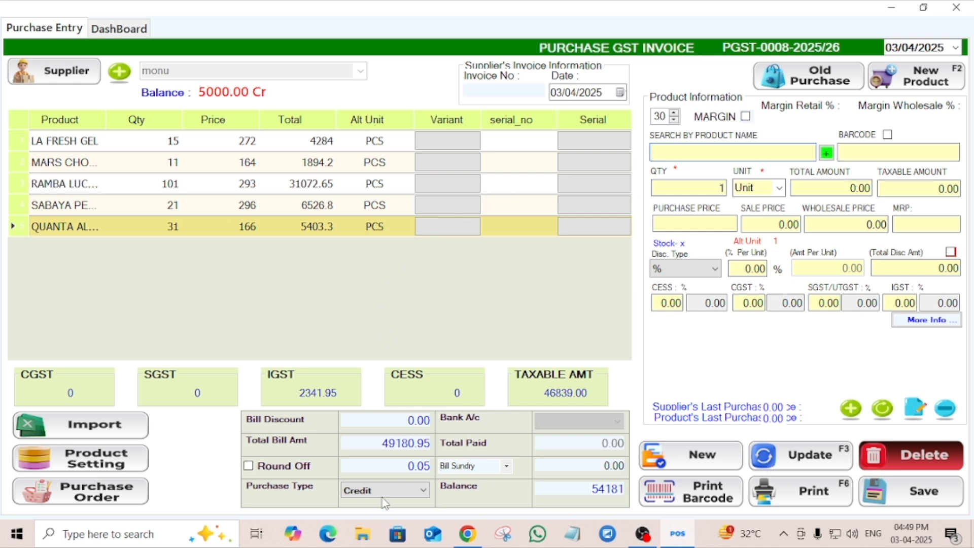
# - Set the invoice's purchase type to Cash and enter 49180 as the total paid
pyautogui.click(401, 490)
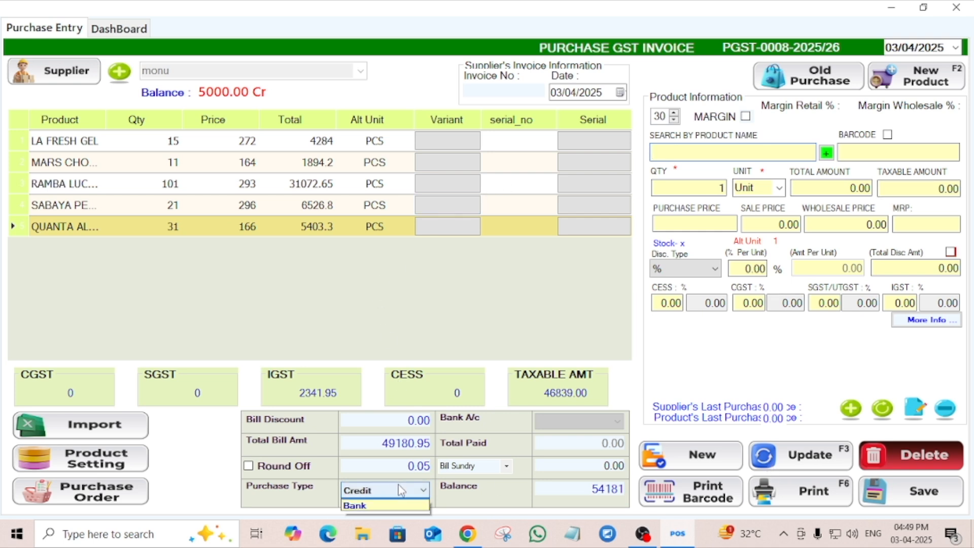
pyautogui.click(403, 503)
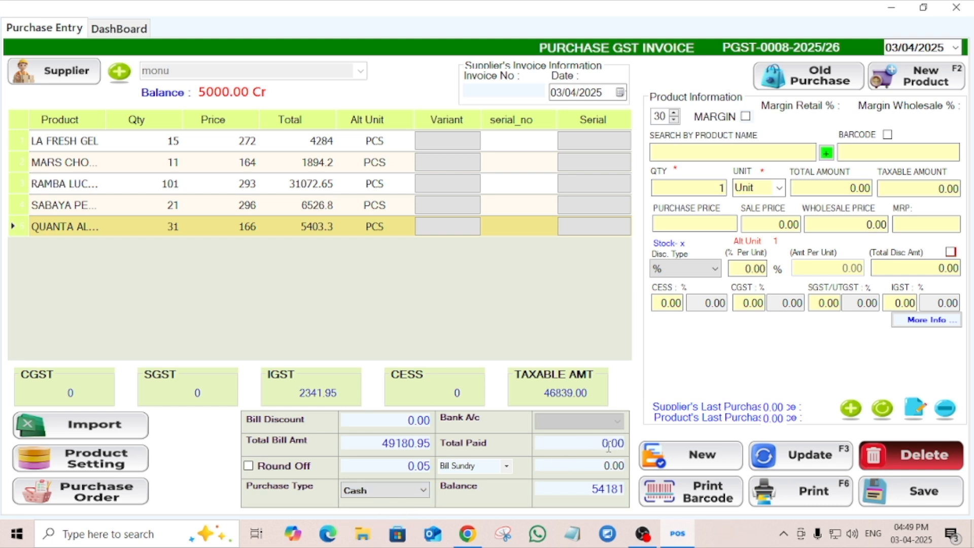
pyautogui.write('49180')
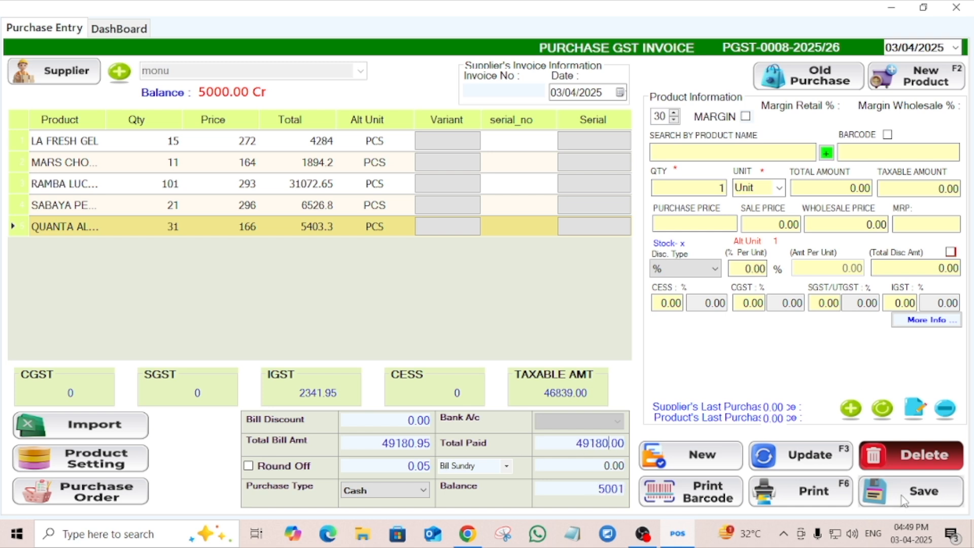
# - Save the purchase invoice and close the purchase entry window
pyautogui.click(927, 498)
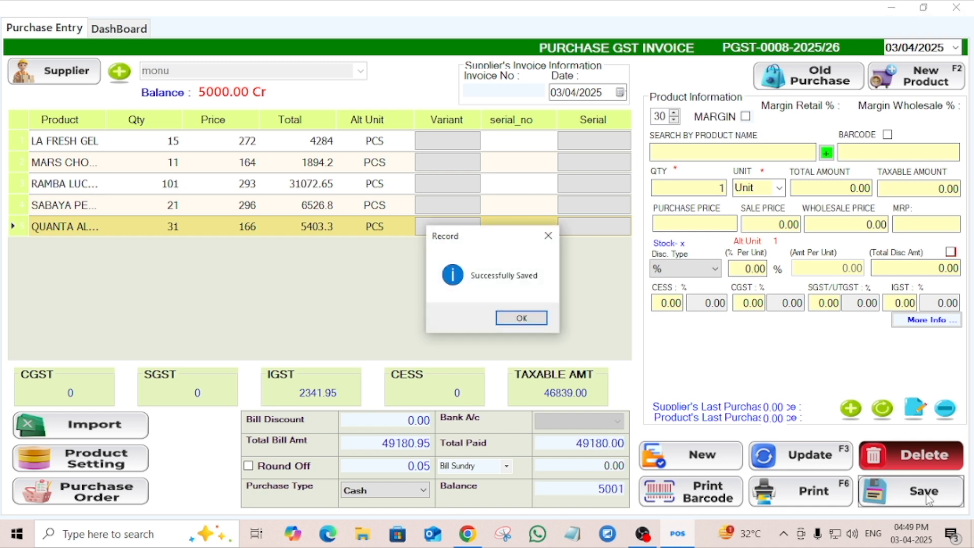
pyautogui.click(522, 318)
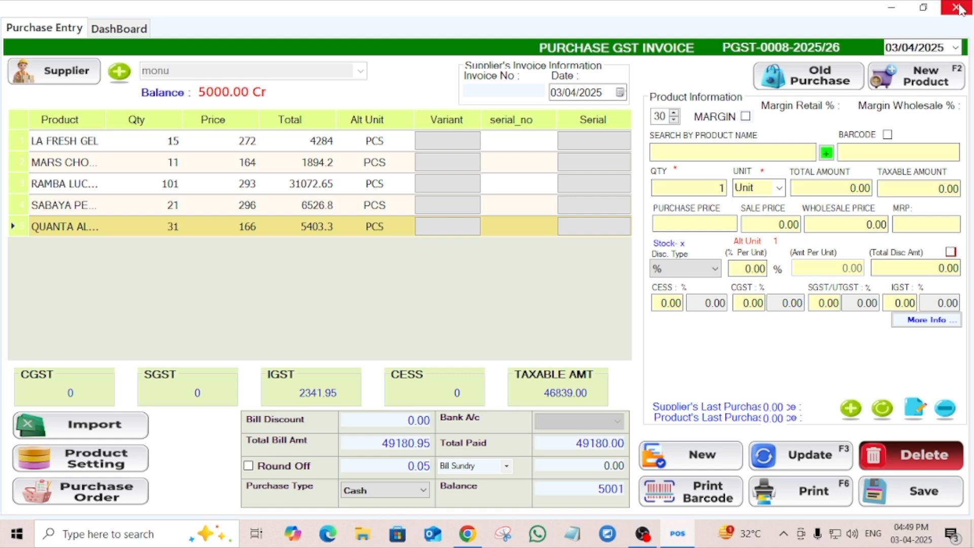
pyautogui.click(957, 8)
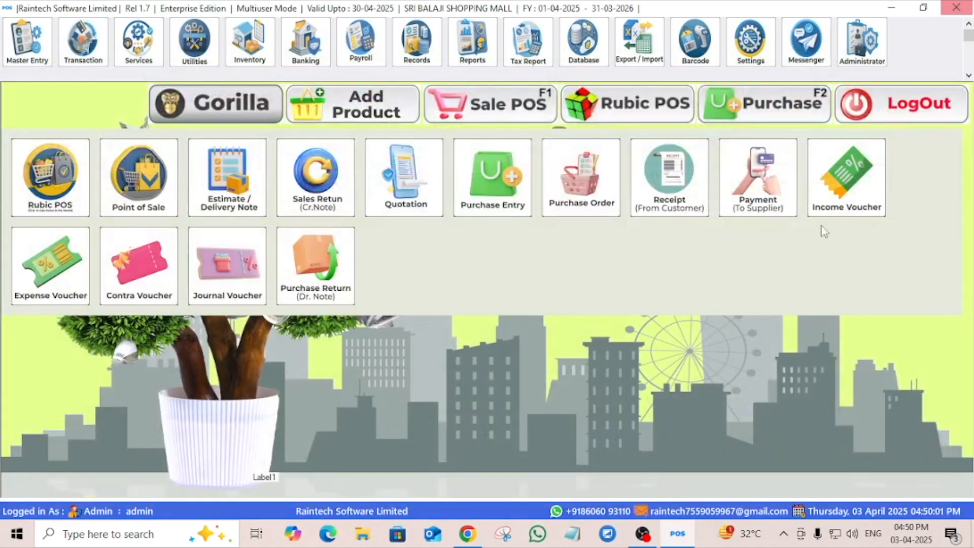